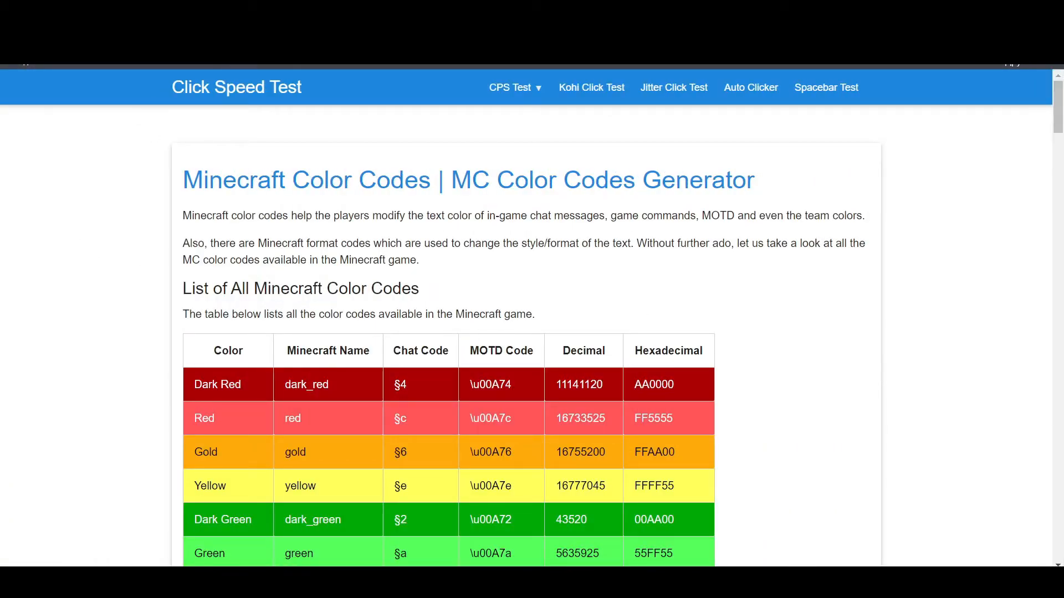
scroll(653, 307, "down", 2)
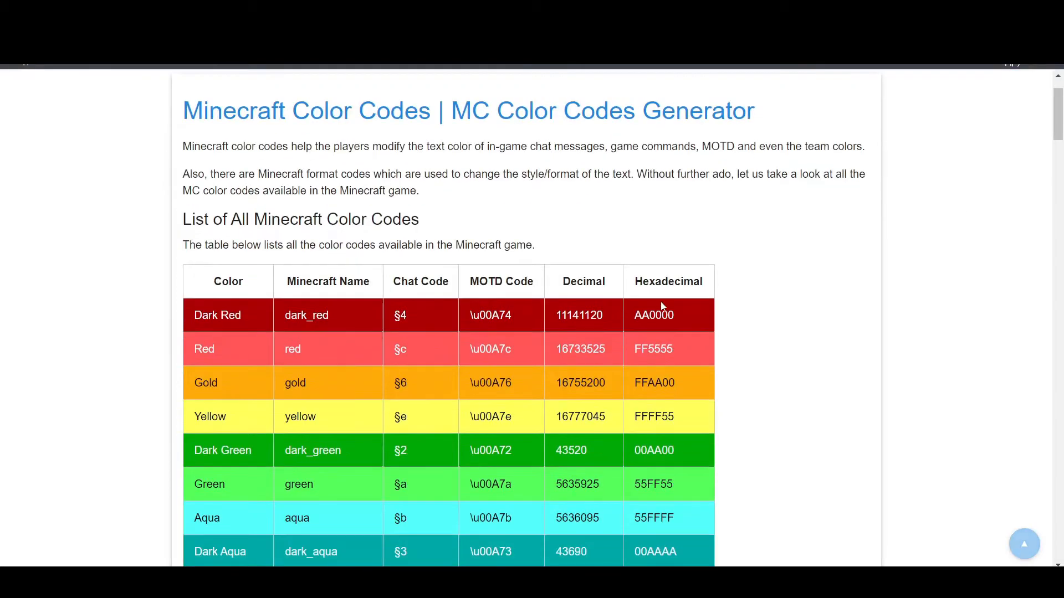
mouse_move(1058, 133)
left_mouse_down()
mouse_move(1060, 503)
mouse_move(1059, 407)
left_mouse_up()
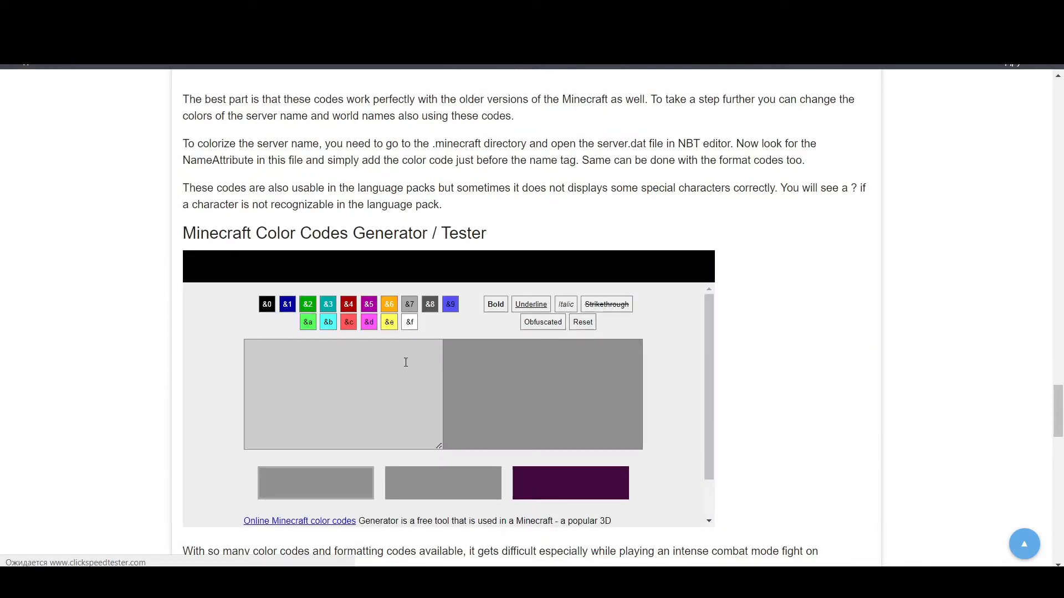
Step: Enter 'My name is Item' as the tester's sample text previewed on dirt
left_click(406, 363)
type("My name is")
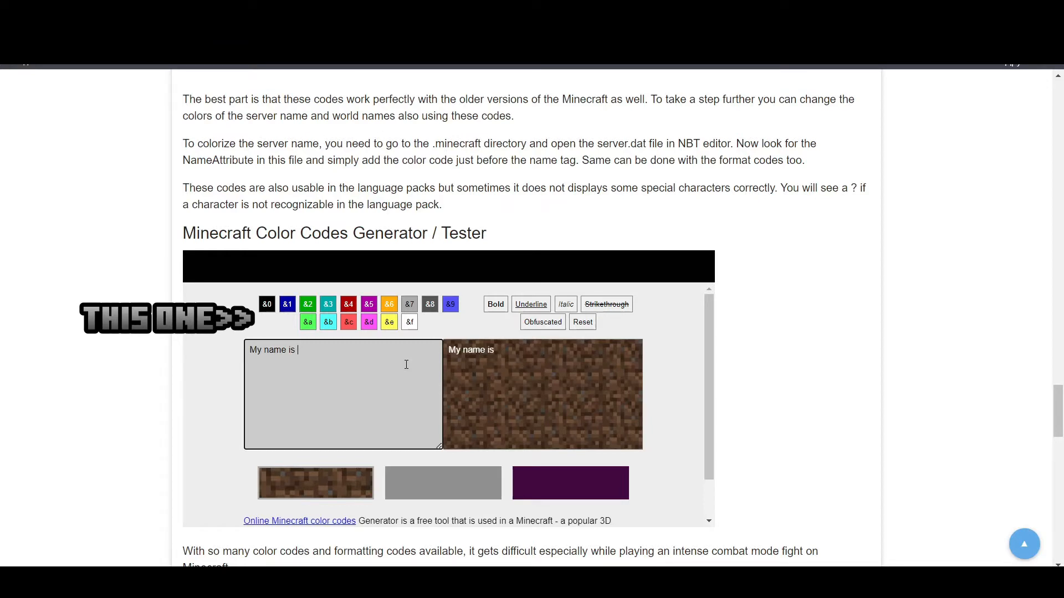
type("Item")
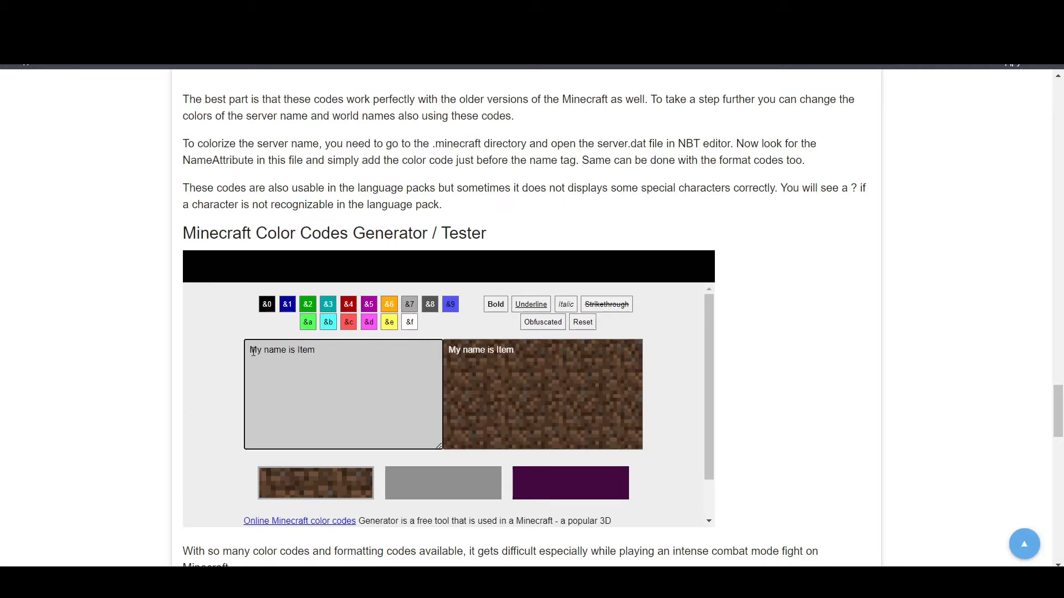
Step: Format the name as '&e&lMy name is &5&kItem' — yellow bold, with Item purple and obfuscated
left_click(391, 323)
left_click(495, 305)
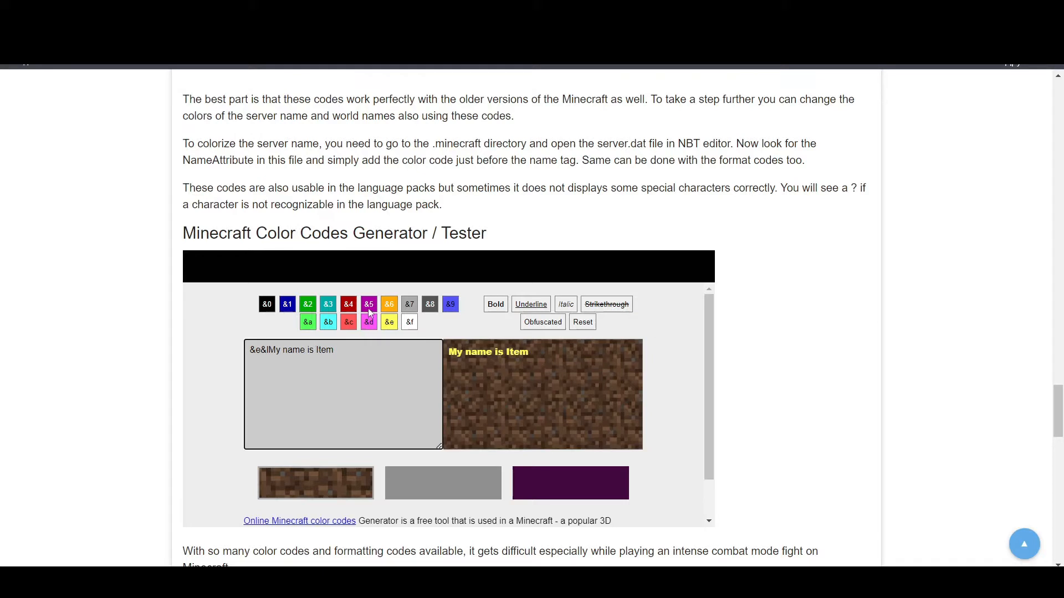
left_click(370, 308)
left_click(551, 325)
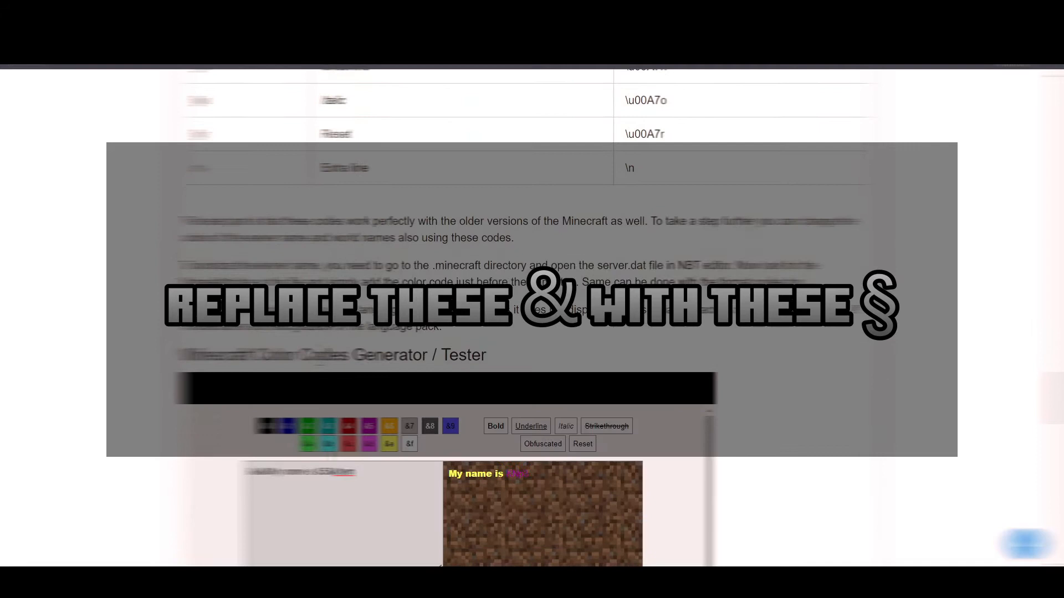
type("§e")
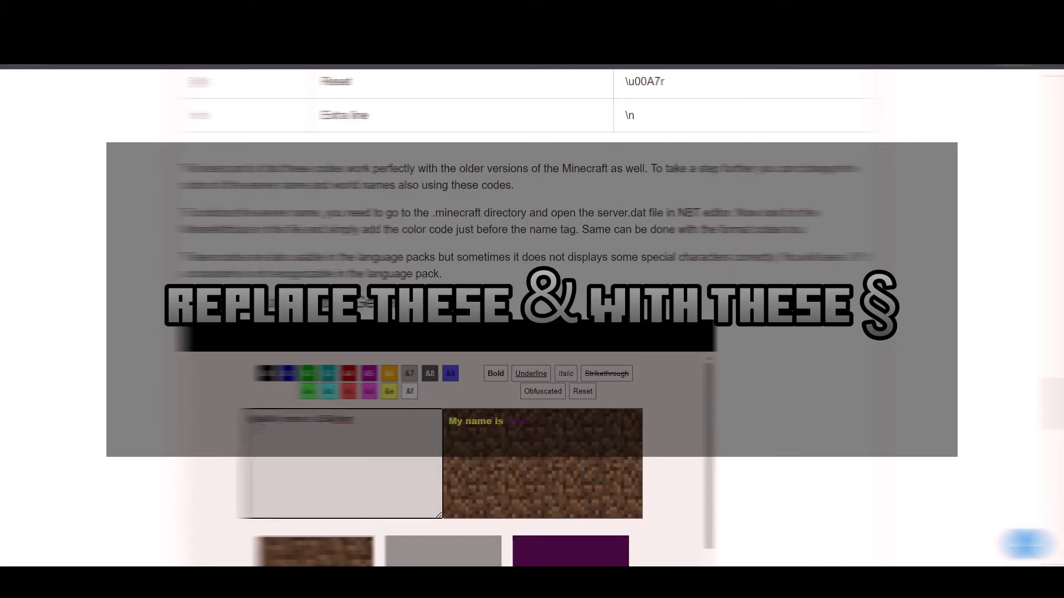
type("§lMy")
type(" name is §5yrk5")
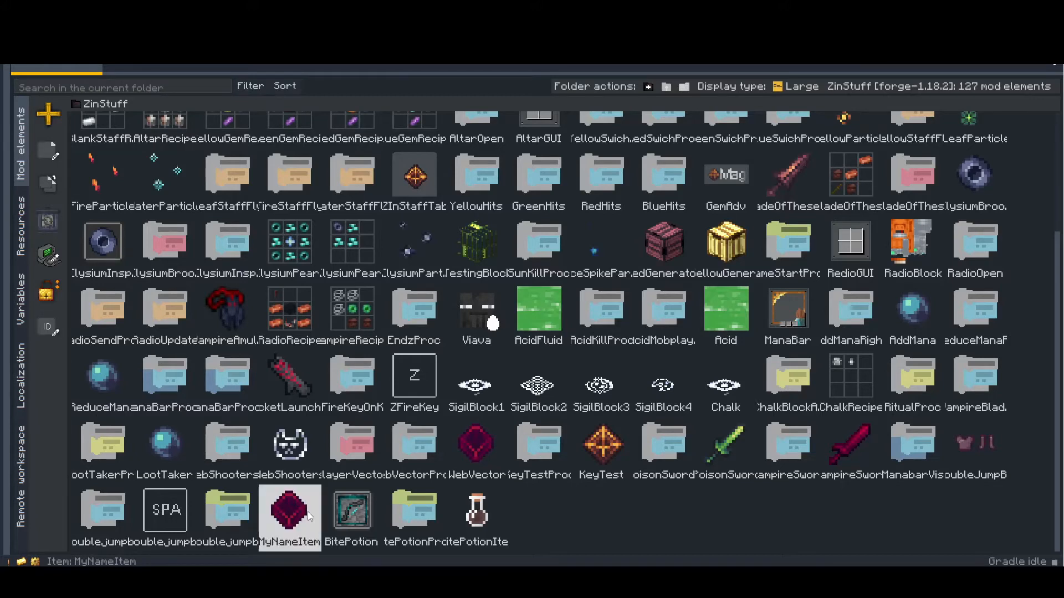
Step: Replace MyNameItem's in-game name with '§e§lMy name is §5§kItem'
double_click(291, 511)
left_click(403, 539)
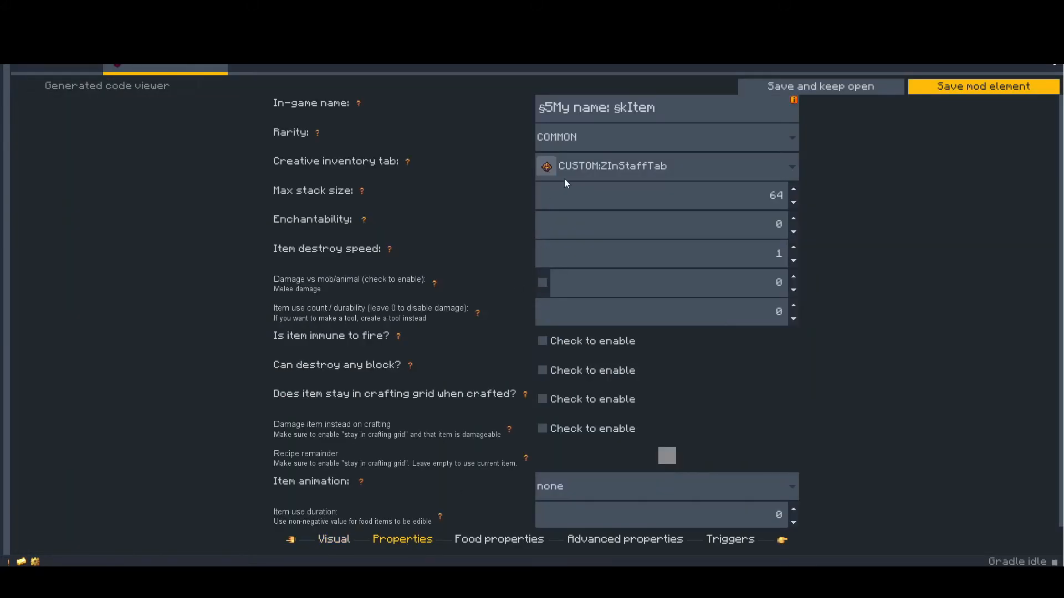
left_click(676, 115)
key("ctrl+a")
type("§e§lMy name is §5§kItem")
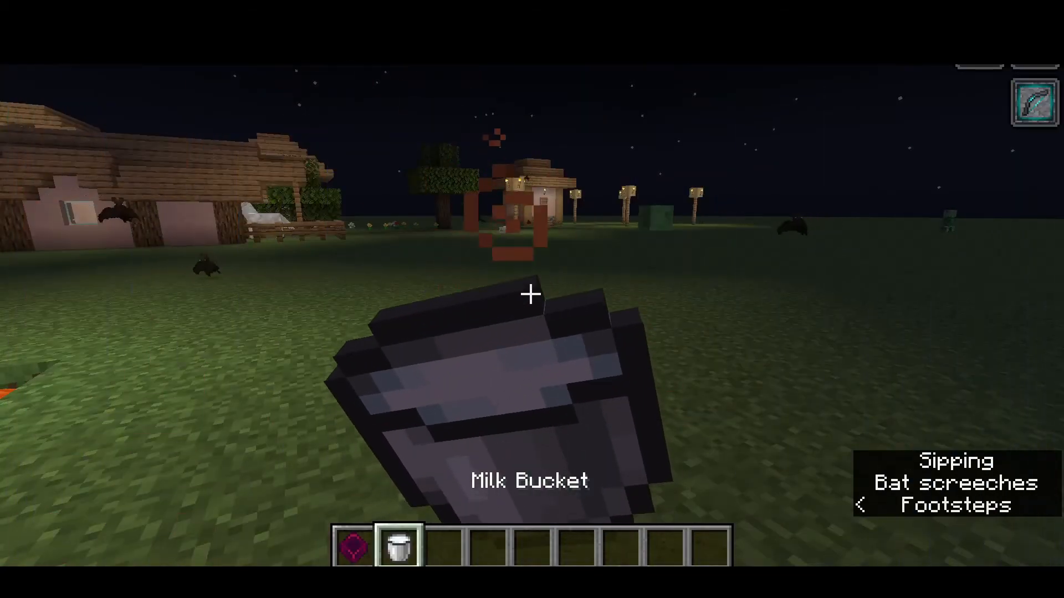
Step: Hold the purple custom item from hotbar slot 1 and view it in the creative inventory
key("1")
key("e")
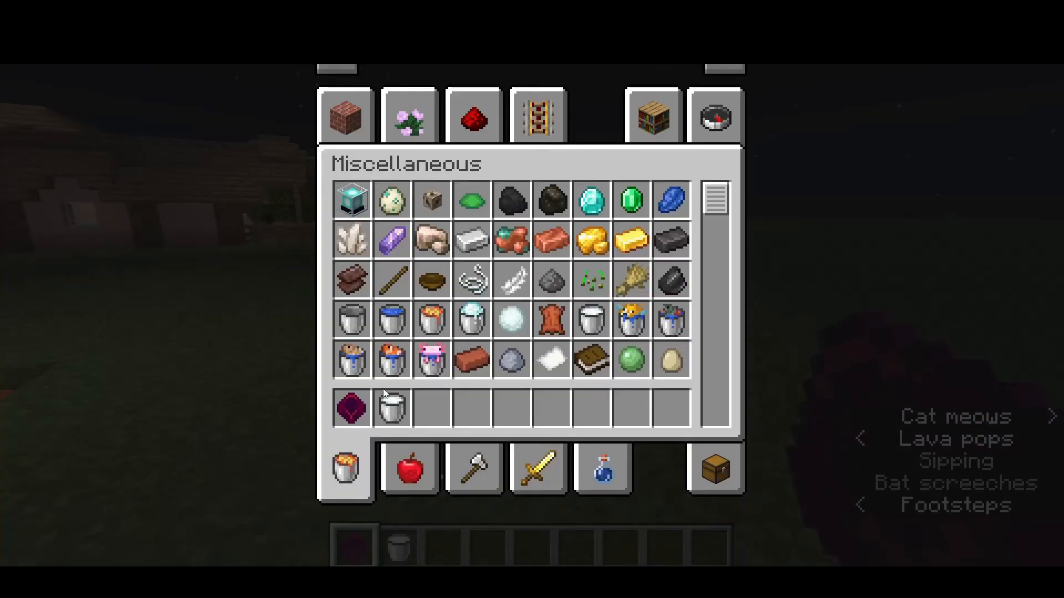